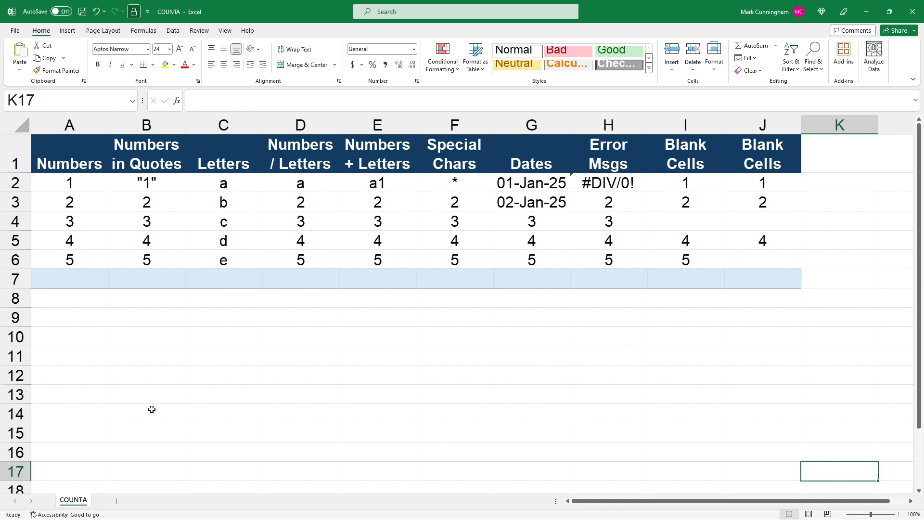
Step: Enter a COUNTA formula in A7 that counts the non-empty cells in A2:A6
left_click(68, 278)
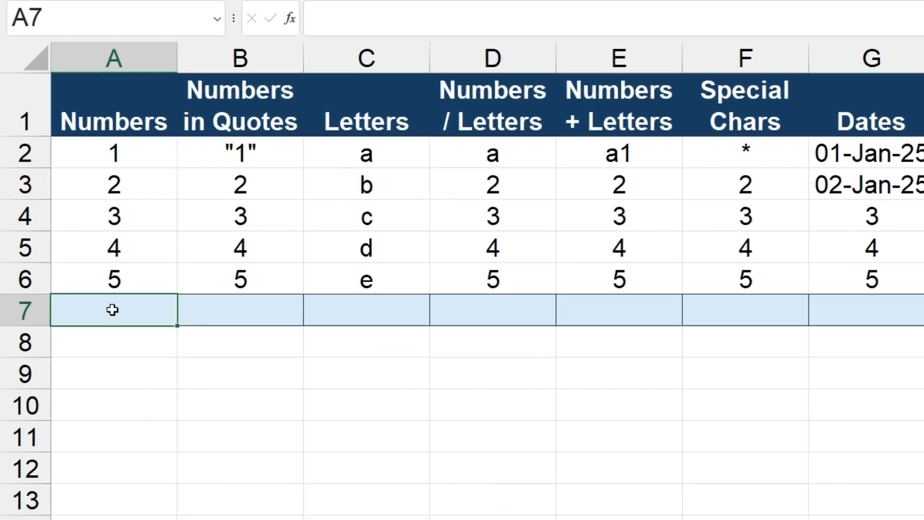
double_click(70, 278)
type("=cou")
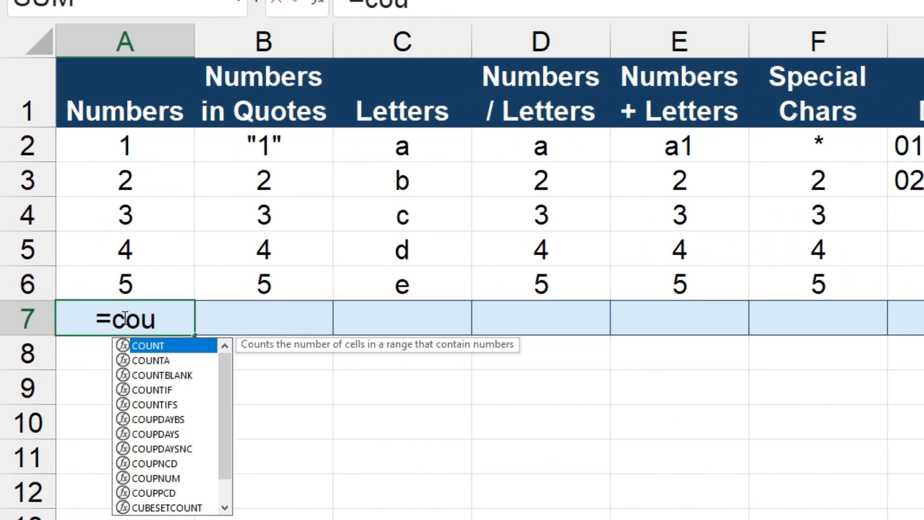
type("nta(")
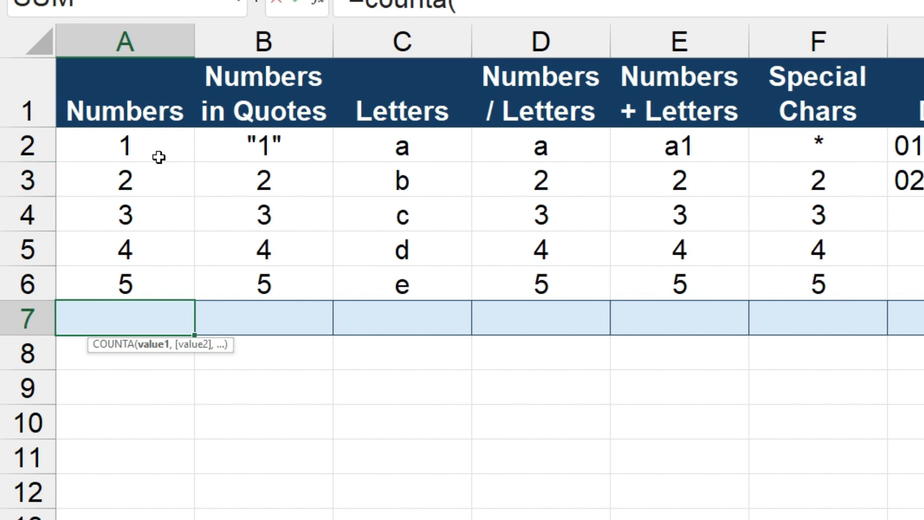
left_click_drag(128, 155, 154, 277)
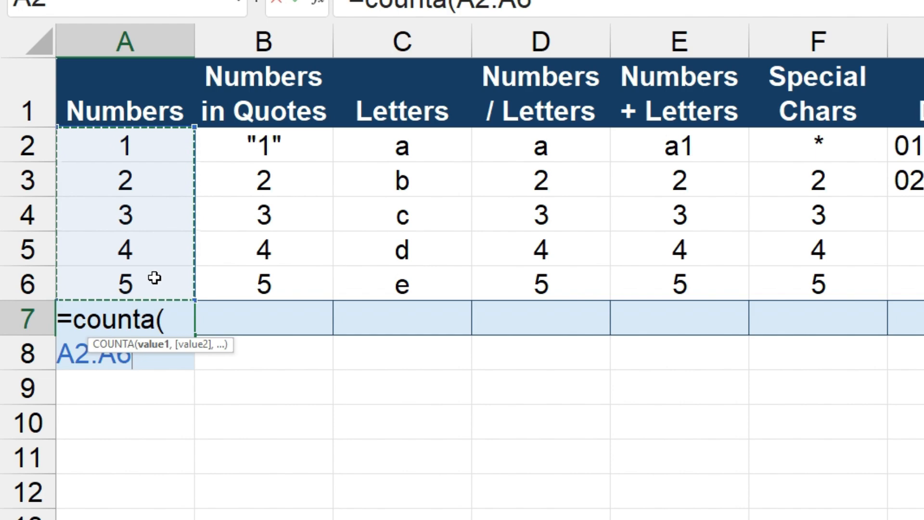
type(")")
key("Return")
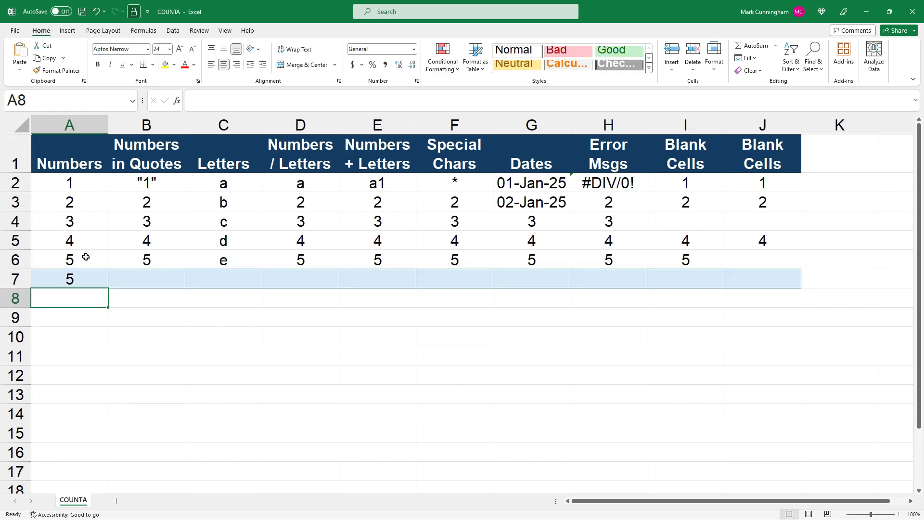
Step: Review the A7 formula's range, then fill the COUNTA formula across into B7 and check its B2:B6 reference
left_click(94, 279)
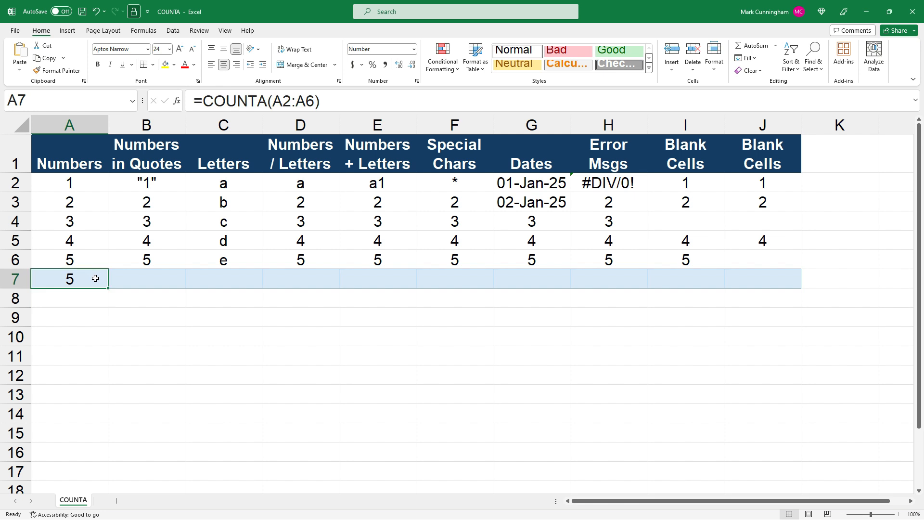
left_click(293, 102)
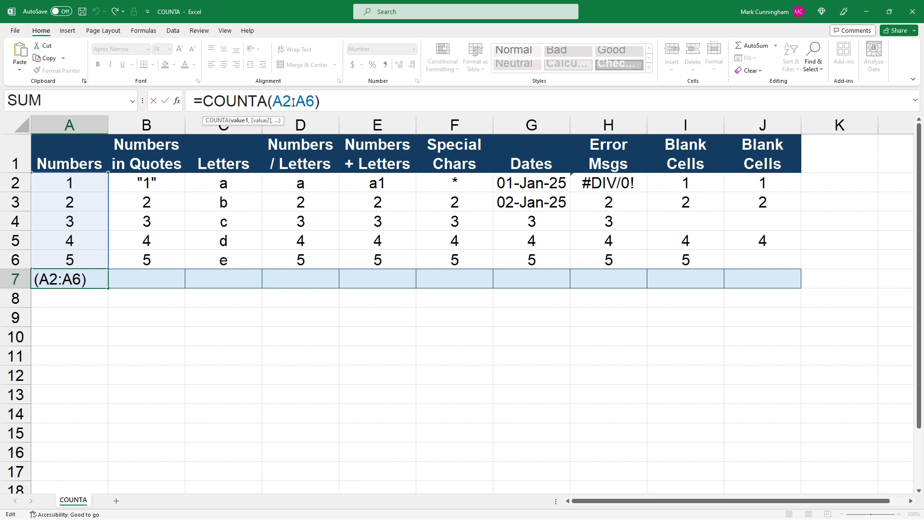
key("ctrl+Return")
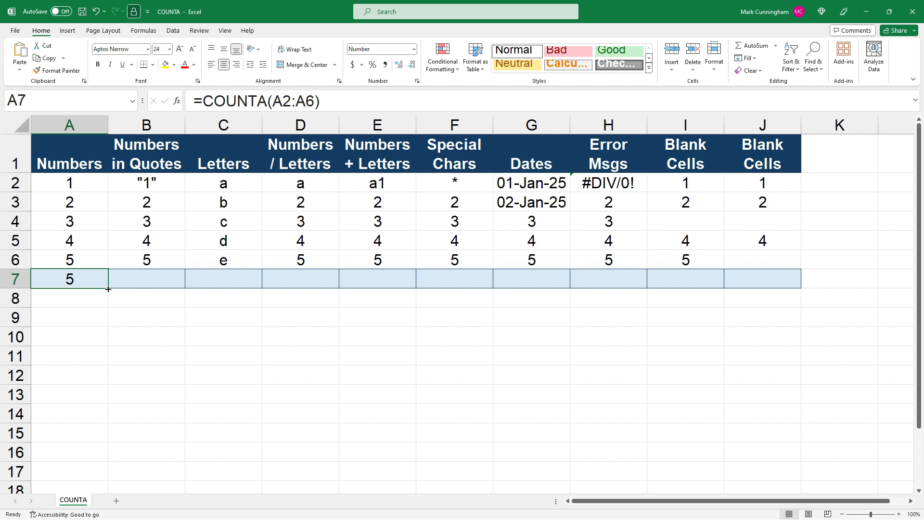
left_click_drag(108, 289, 168, 286)
left_click(168, 281)
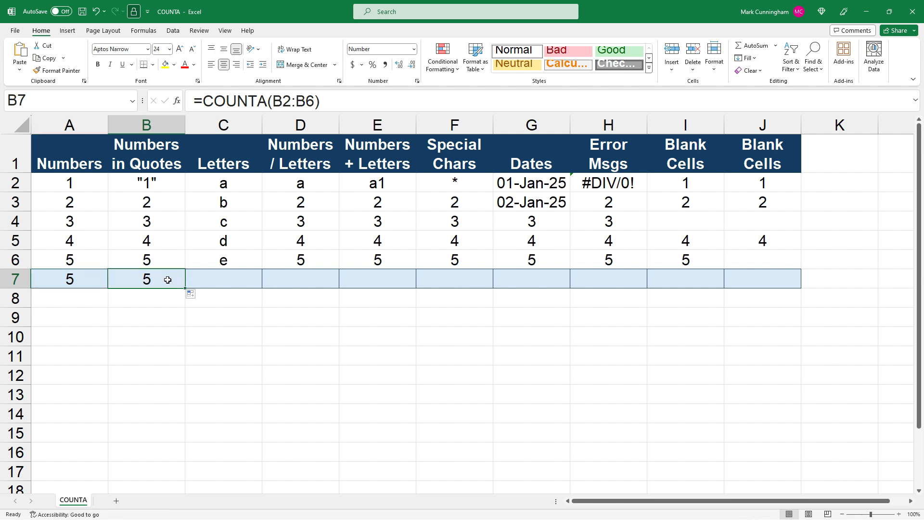
left_click(291, 101)
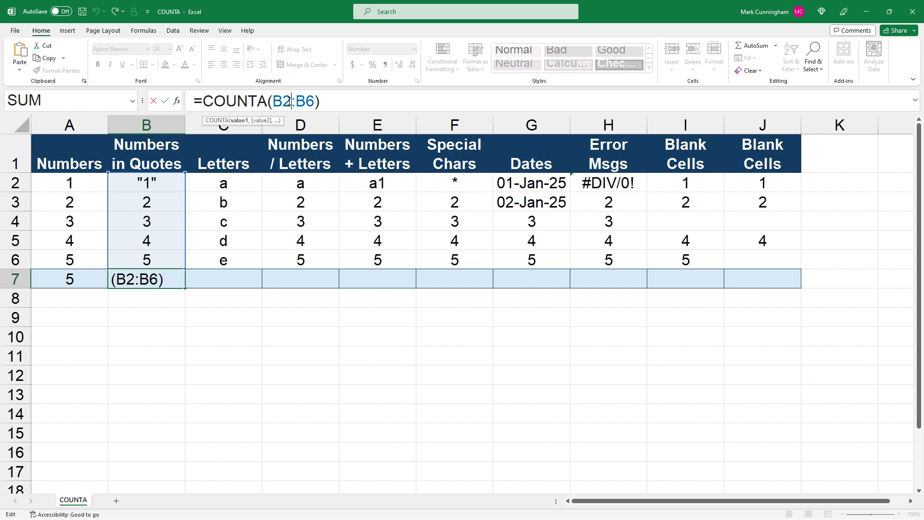
key("Escape")
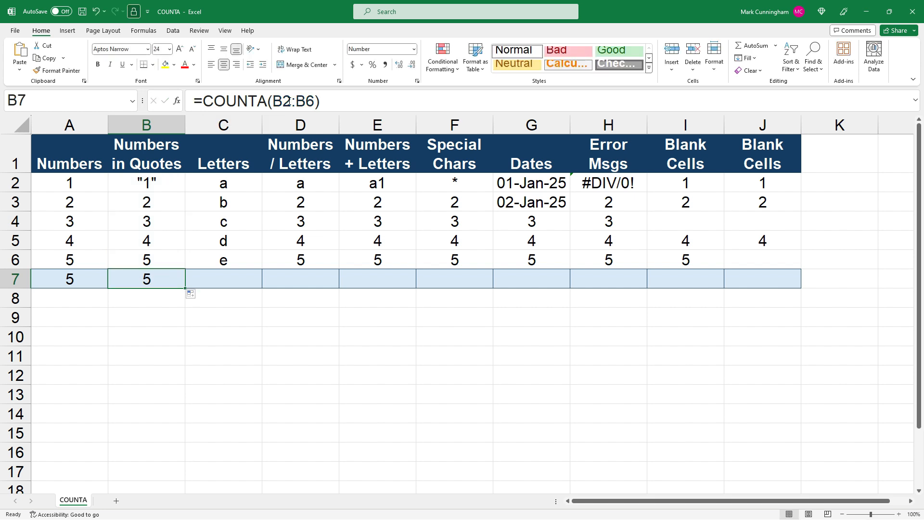
Step: Fill the COUNTA formula from B7 into C7 and review its C2:C6 range
left_click(176, 320)
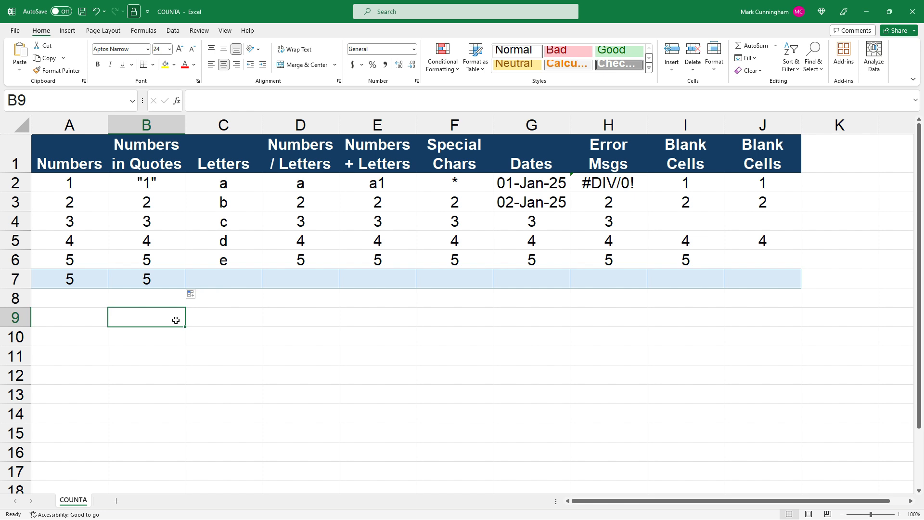
left_click(179, 285)
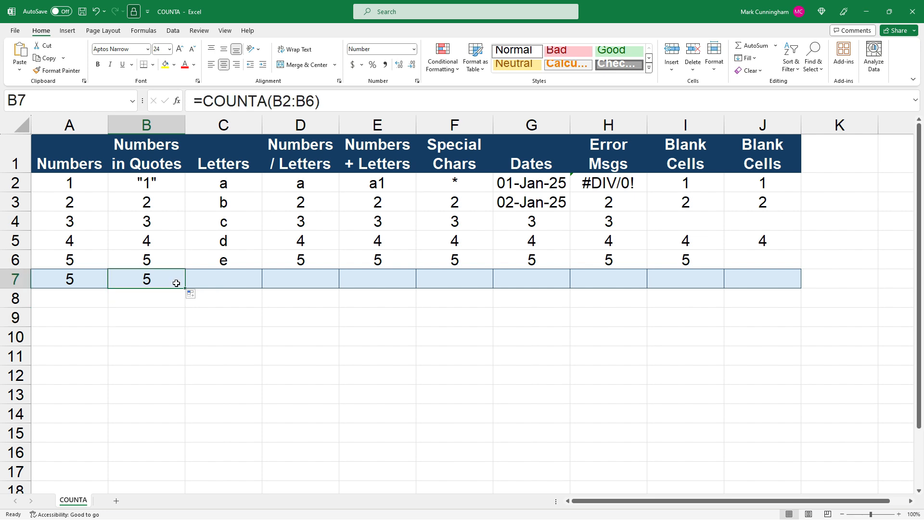
left_click_drag(184, 288, 246, 285)
left_click(241, 316)
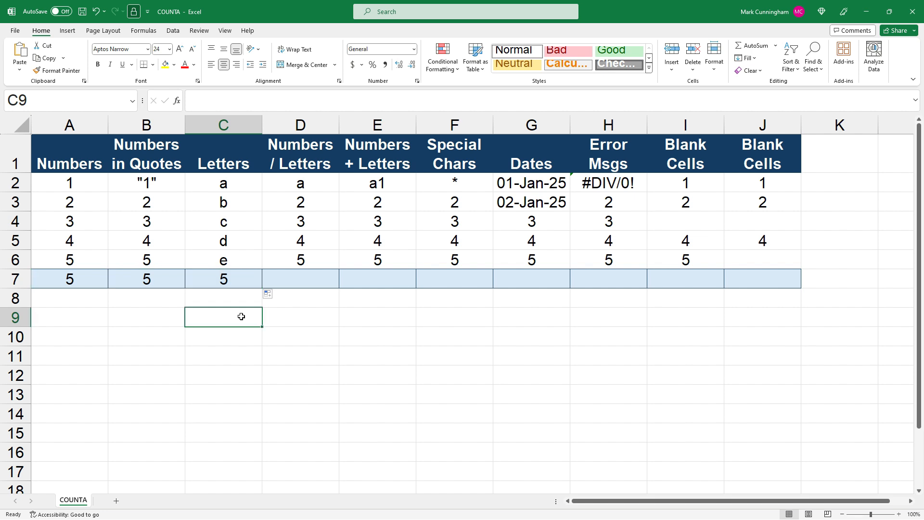
left_click(238, 278)
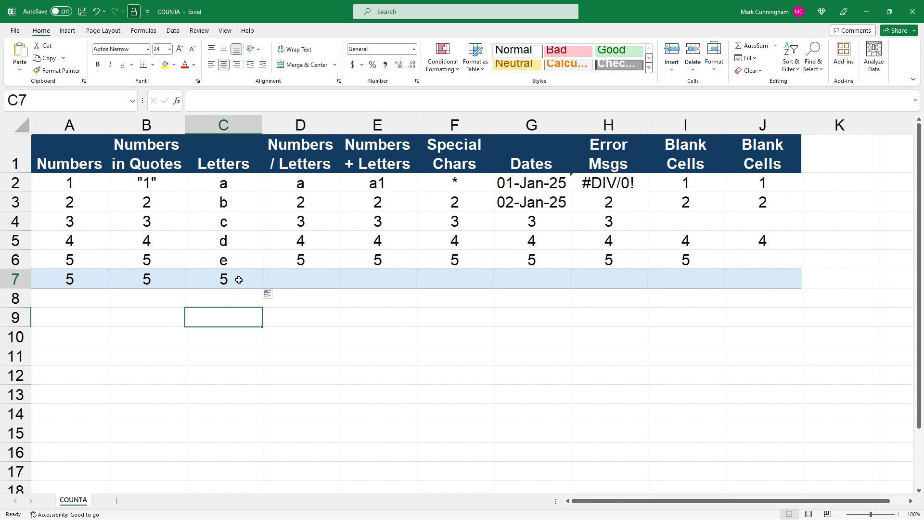
left_click(259, 102)
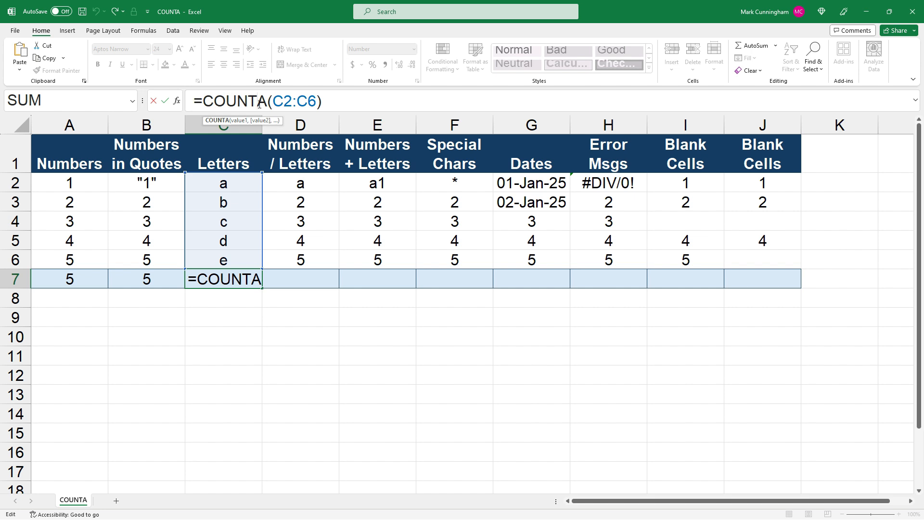
key("Escape")
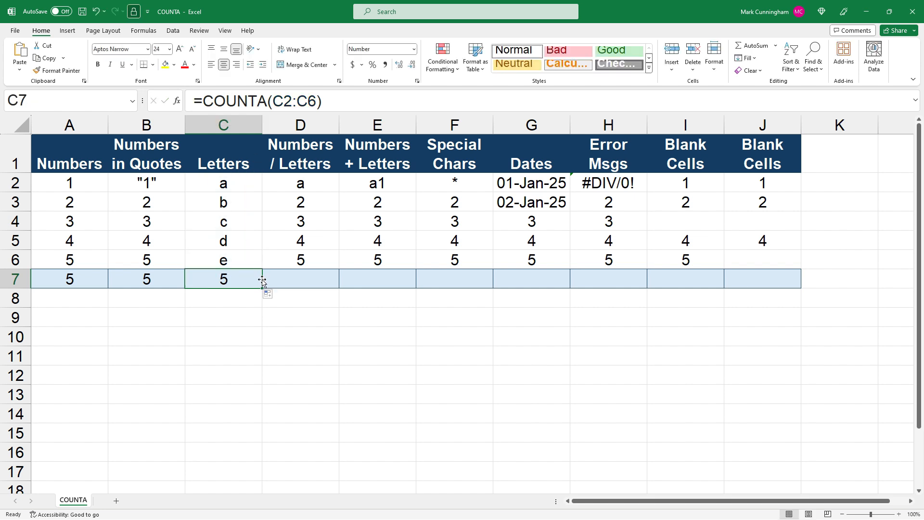
Step: Extend the COUNTA formula into D7 and review its D2:D6 range
left_click_drag(263, 288, 311, 289)
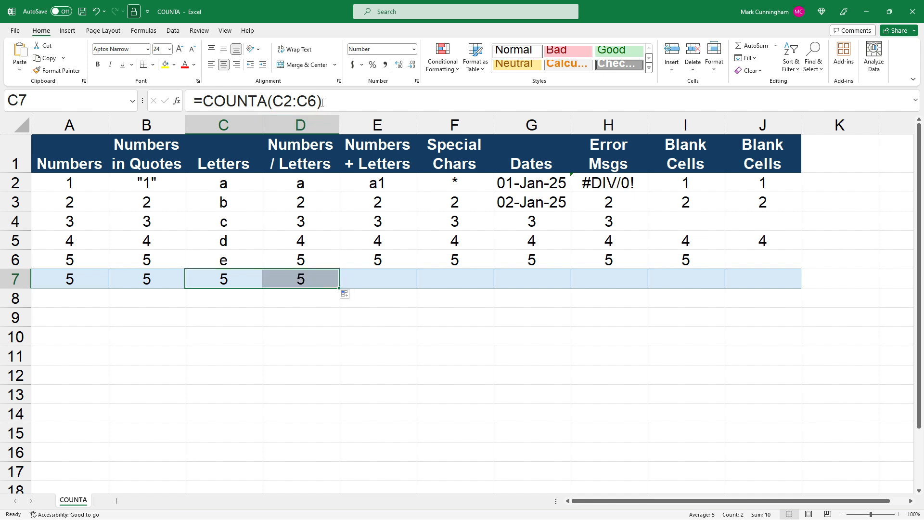
left_click(309, 304)
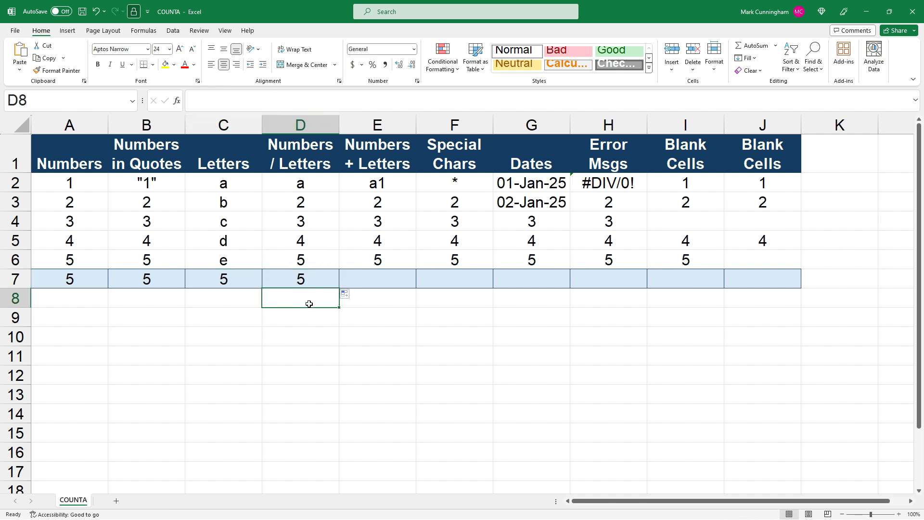
left_click(310, 279)
left_click(301, 101)
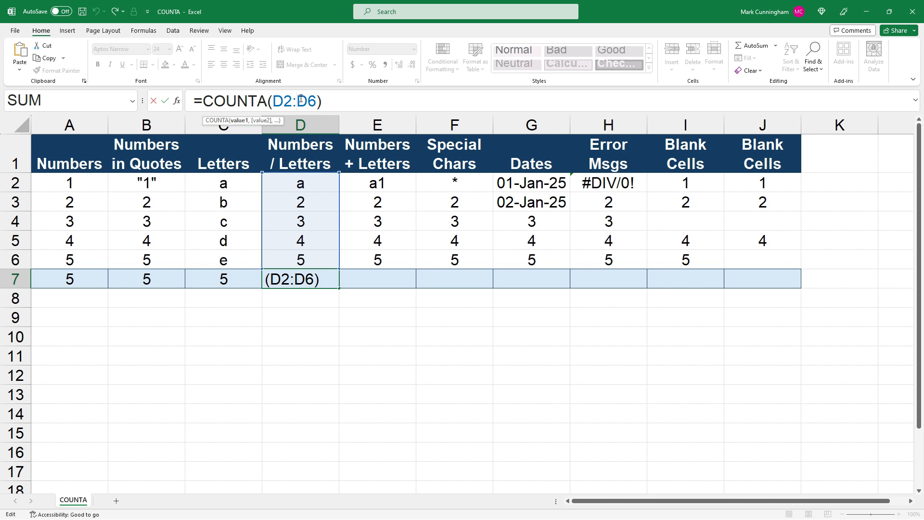
key("ctrl+Return")
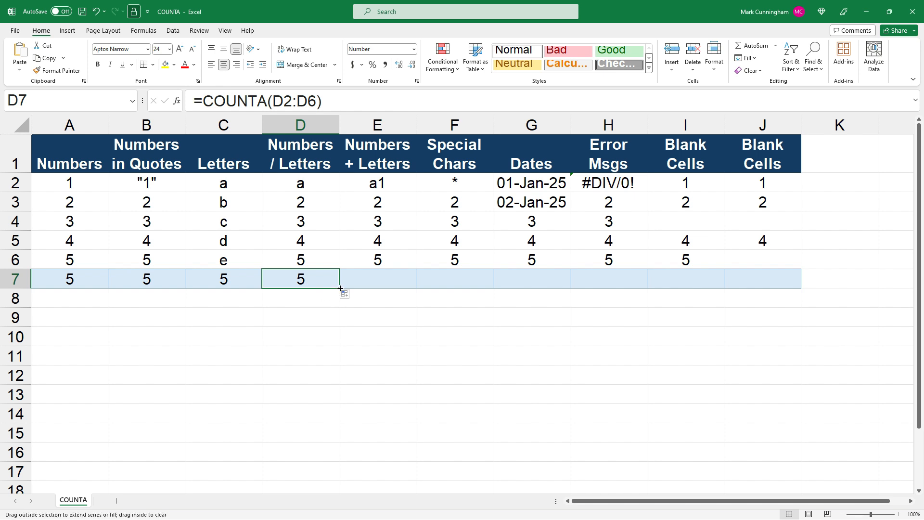
Step: Copy the COUNTA formula into E7 and review its E2:E6 range
left_click_drag(340, 288, 402, 288)
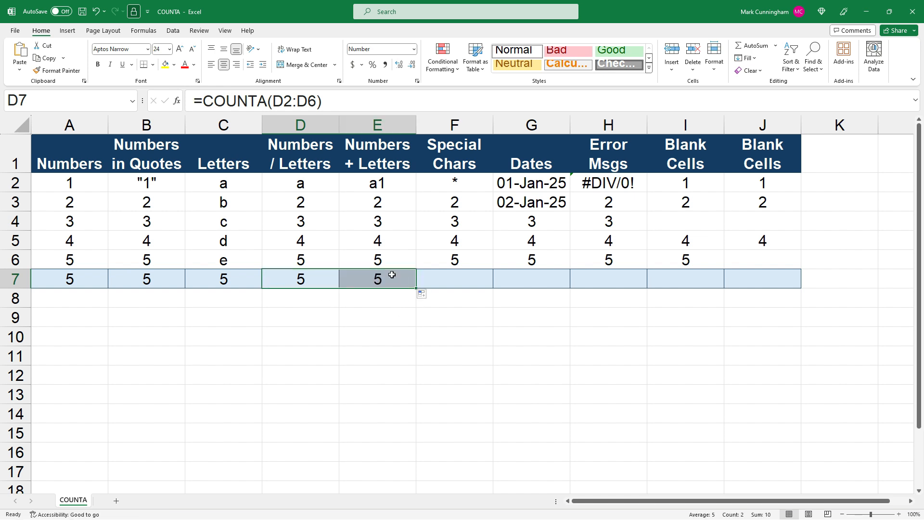
left_click(333, 102)
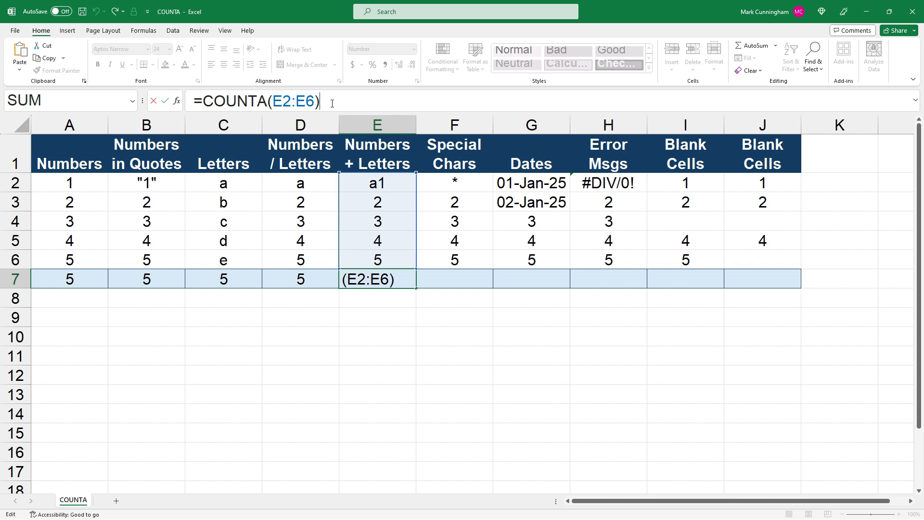
key("ctrl+Return")
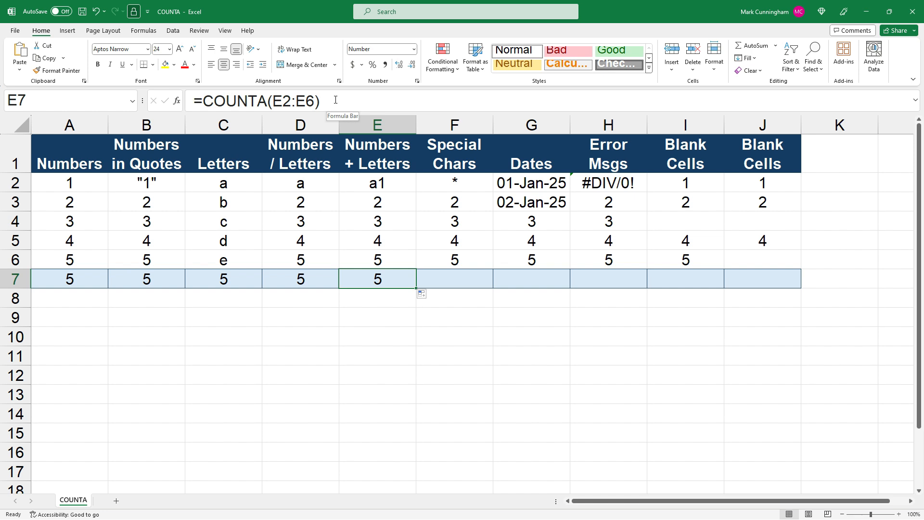
Step: Fill the COUNTA formula into F7 for the special characters column and review its F2:F6 range
left_click_drag(417, 289, 465, 290)
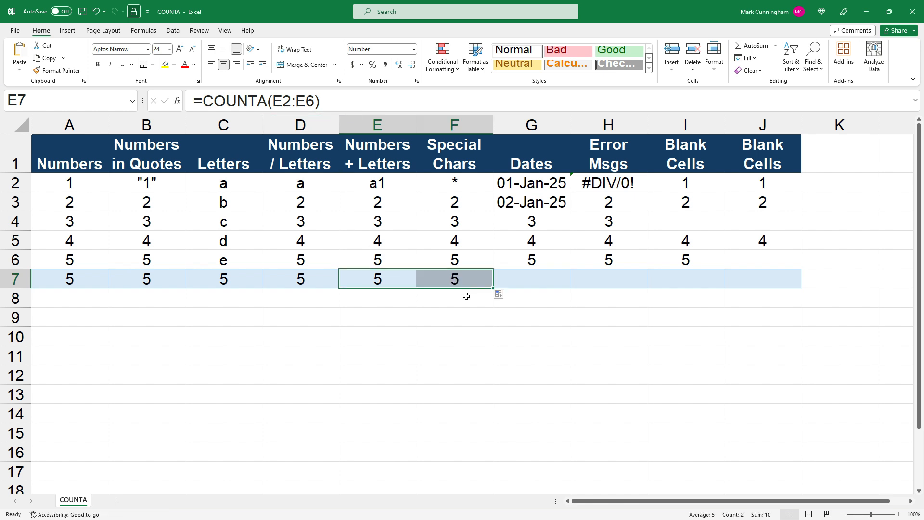
left_click(472, 209)
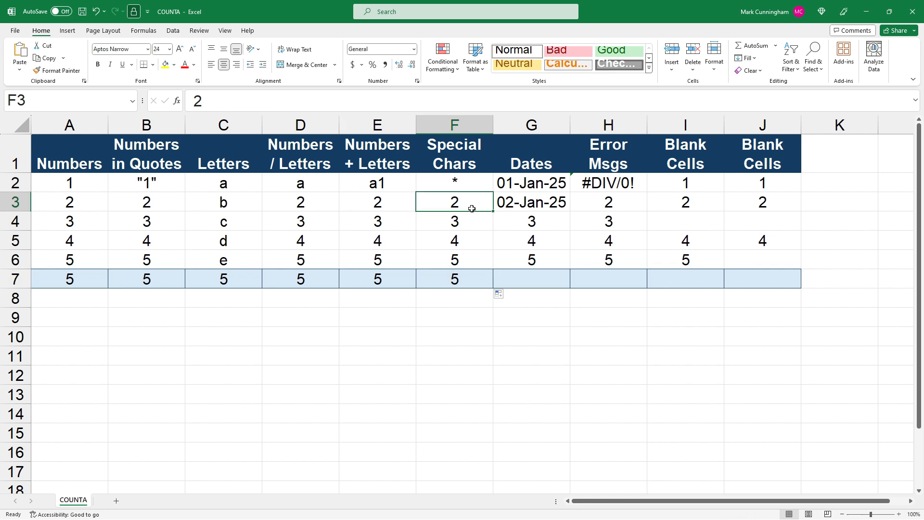
left_click(457, 274)
left_click(324, 102)
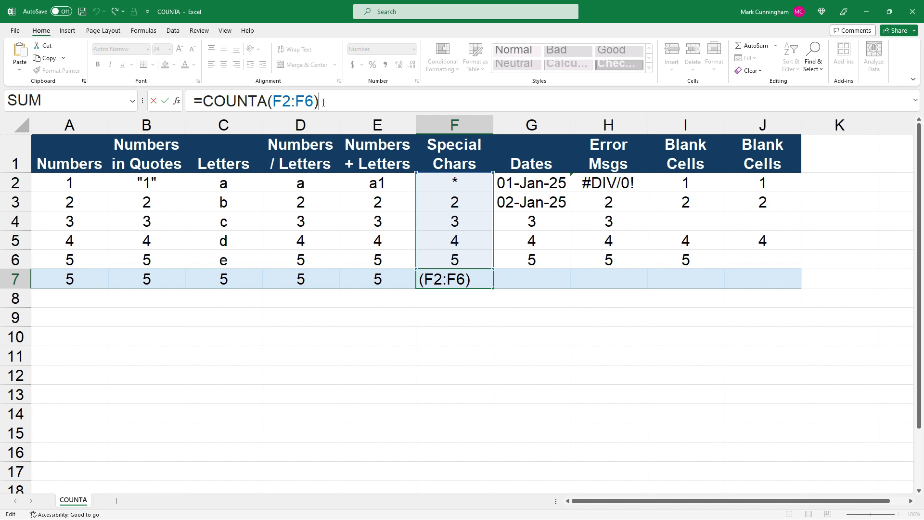
key("ctrl+Return")
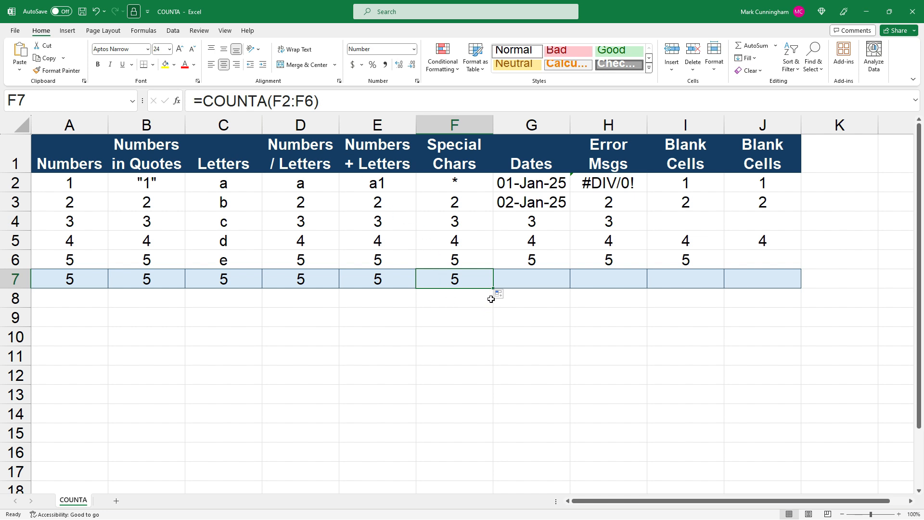
Step: Fill the COUNTA formula into G7 for the dates column and review its G2:G6 range
left_click_drag(494, 288, 554, 286)
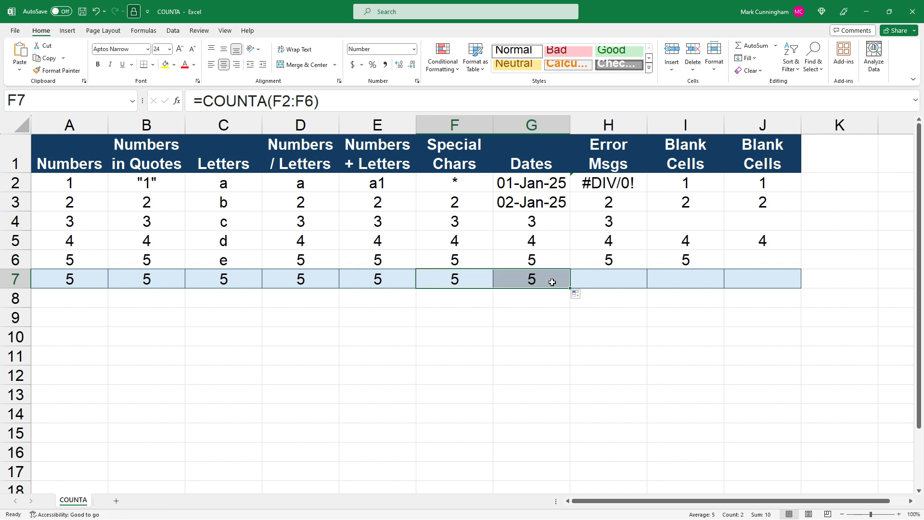
left_click(553, 284)
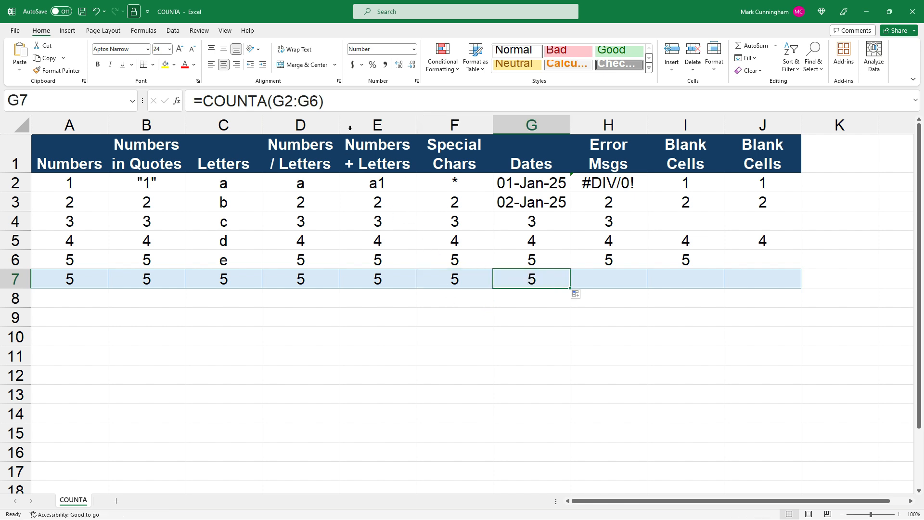
left_click(337, 101)
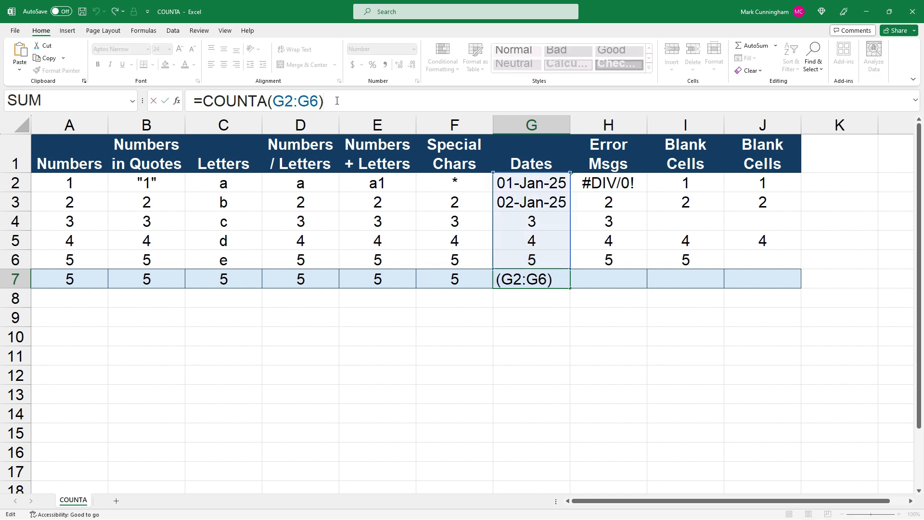
key("Escape")
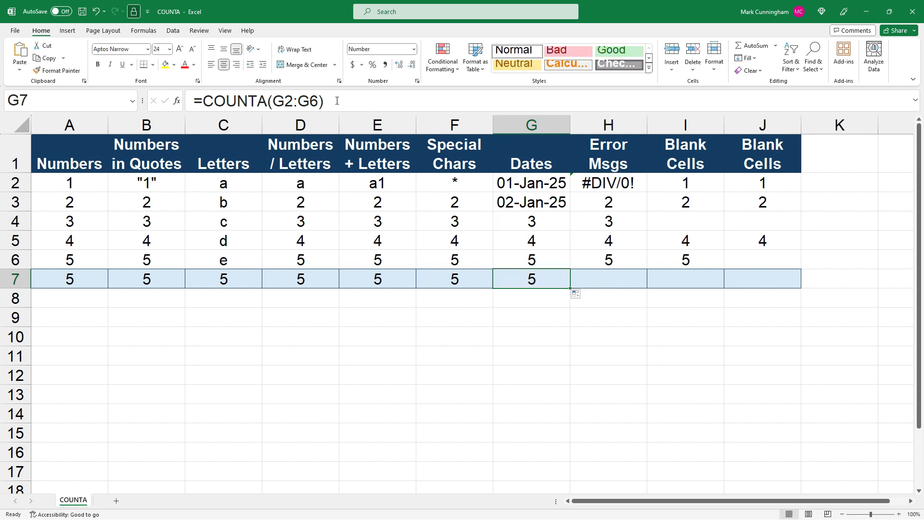
Step: Fill the COUNTA formula into H7 for the error messages column and review its H2:H6 range
left_click_drag(571, 287, 645, 288)
left_click(626, 277)
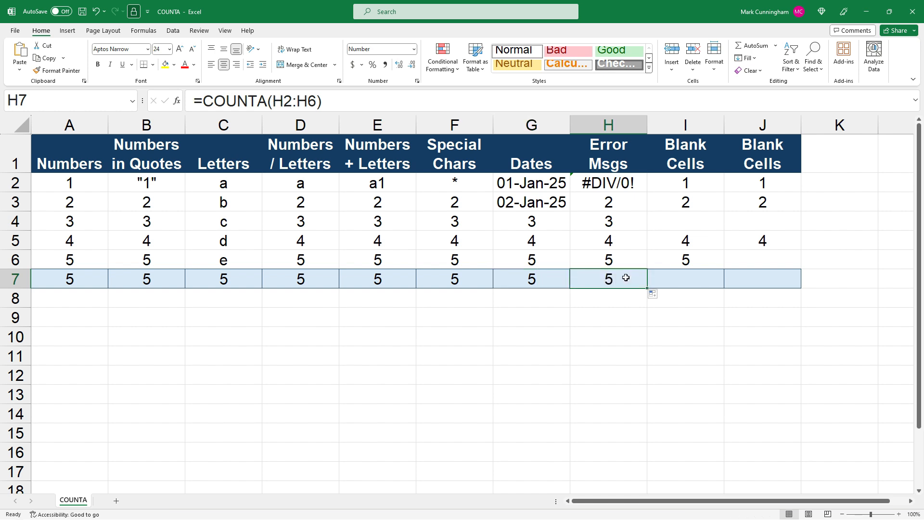
left_click(311, 101)
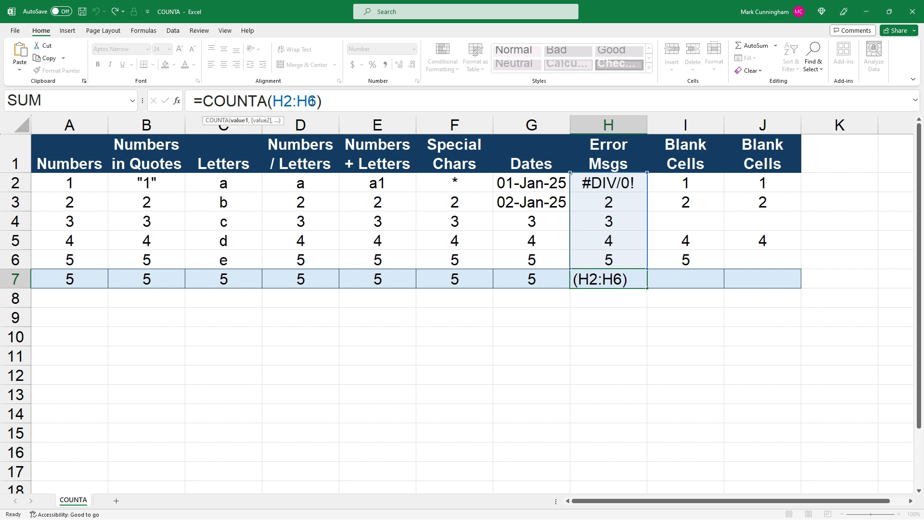
key("Escape")
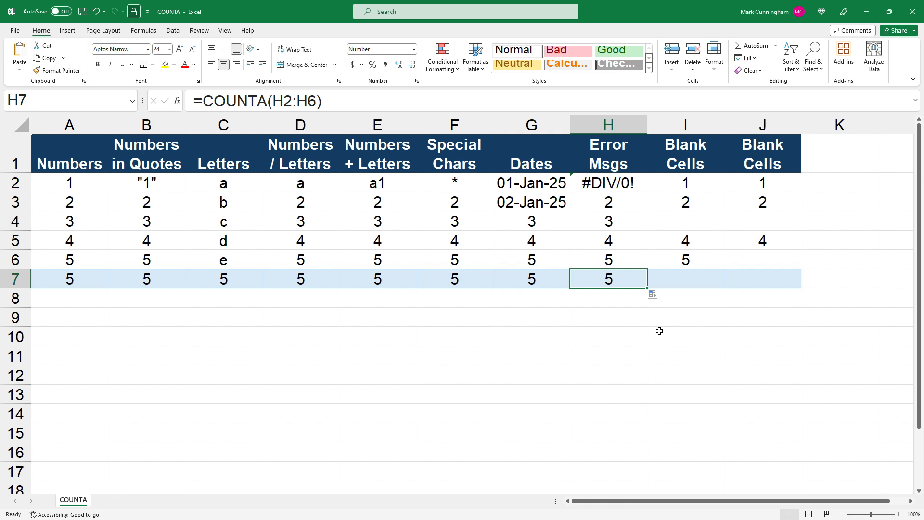
Step: Fill the COUNTA formula into I7 for the first Blank Cells column, check its empty cell I4 and review the I2:I6 range
left_click_drag(648, 288, 701, 282)
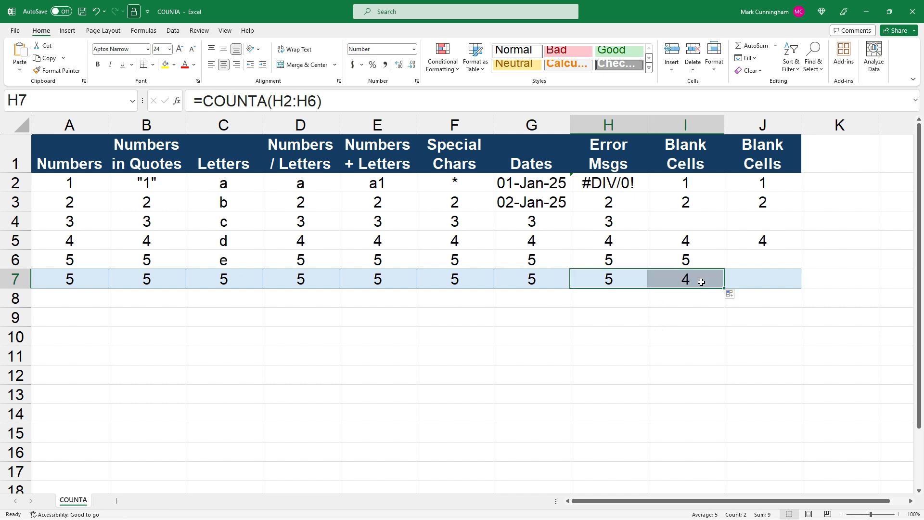
left_click(701, 282)
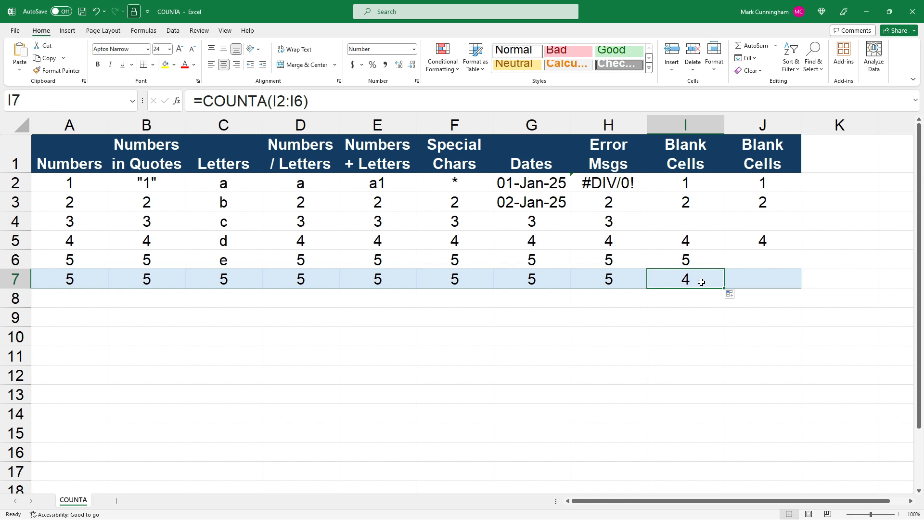
left_click(689, 226)
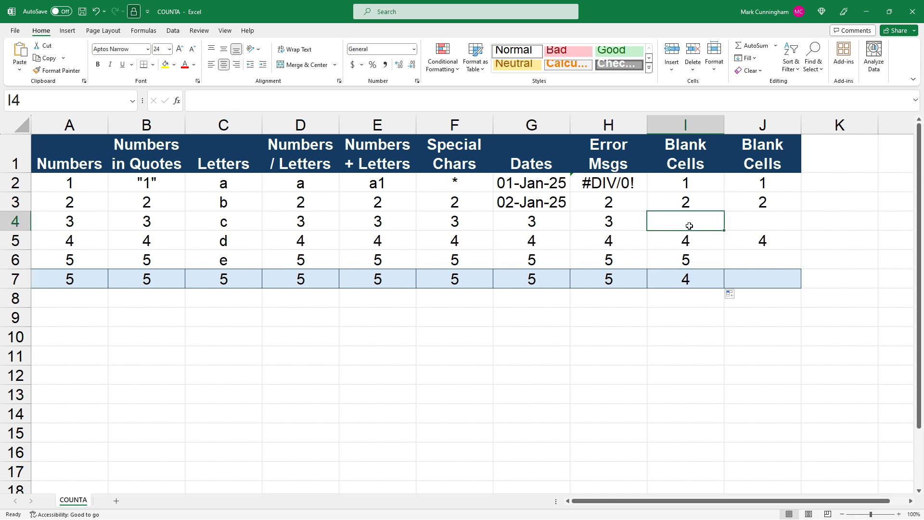
left_click(688, 277)
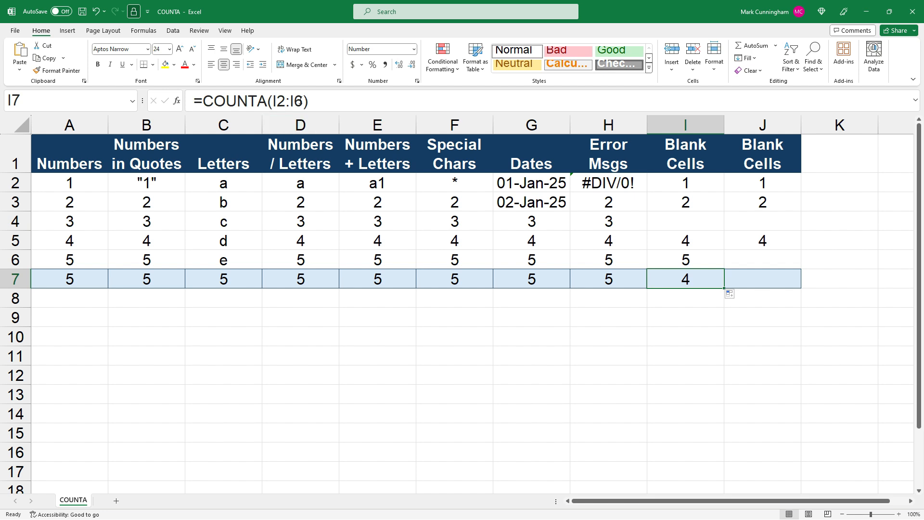
left_click(299, 101)
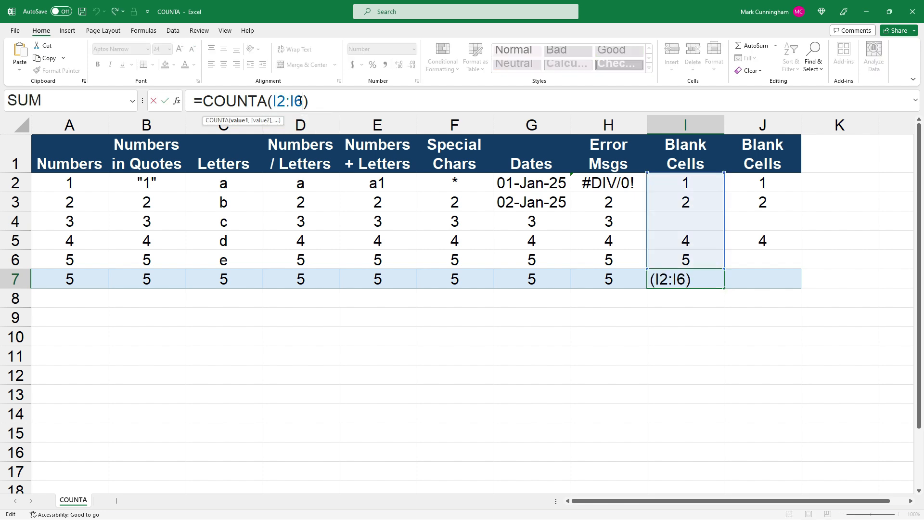
key("Escape")
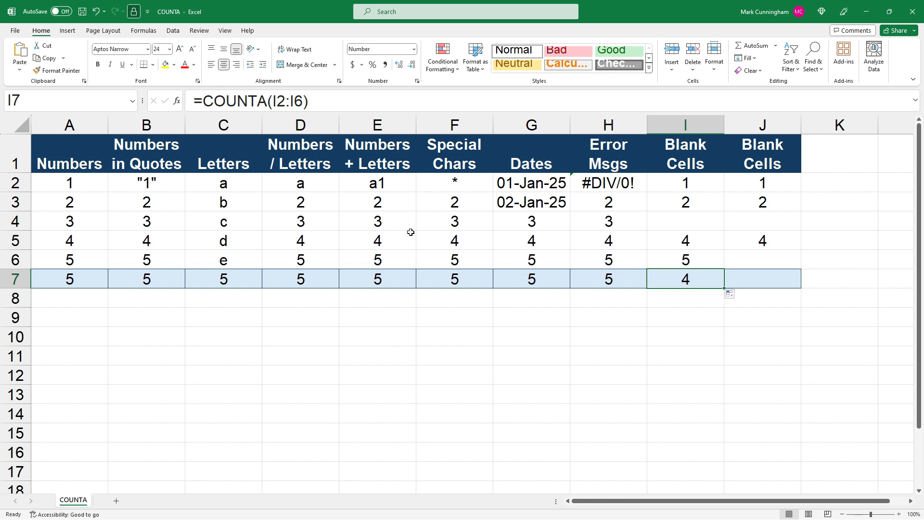
Step: Fill the COUNTA formula into J7 for the second Blank Cells column, review its J2:J6 range and check the empty cells J4 and J6
left_click_drag(725, 288, 776, 279)
left_click(776, 279)
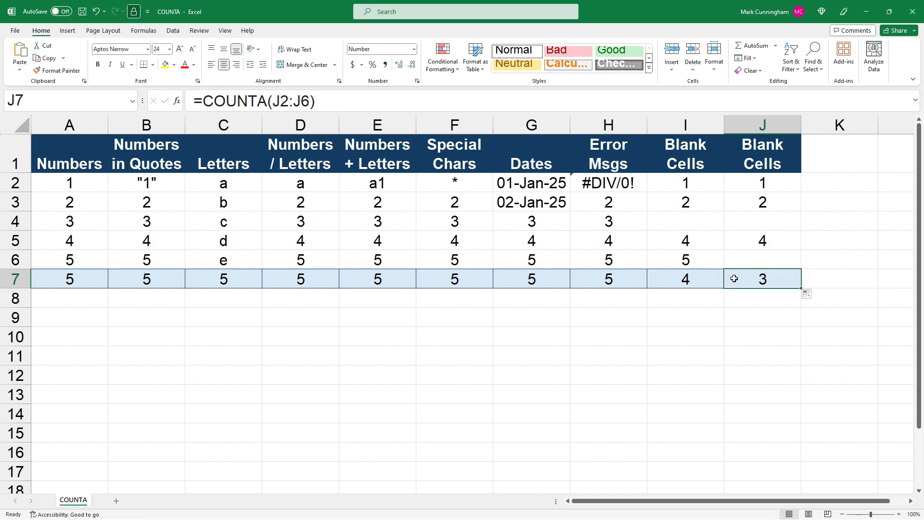
left_click(295, 100)
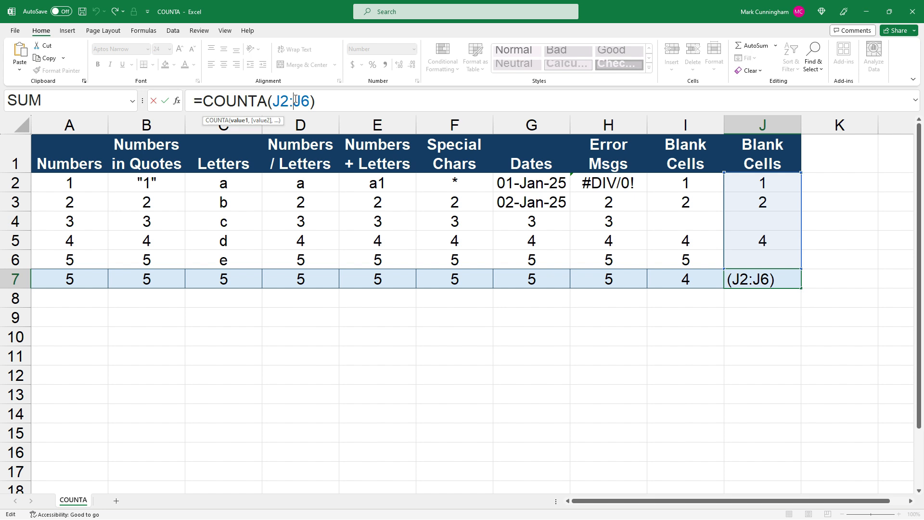
key("Escape")
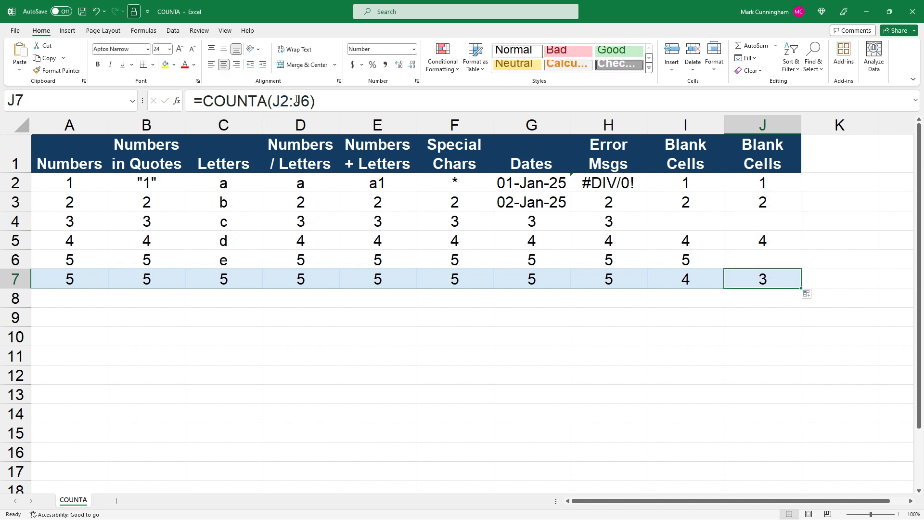
left_click(748, 218)
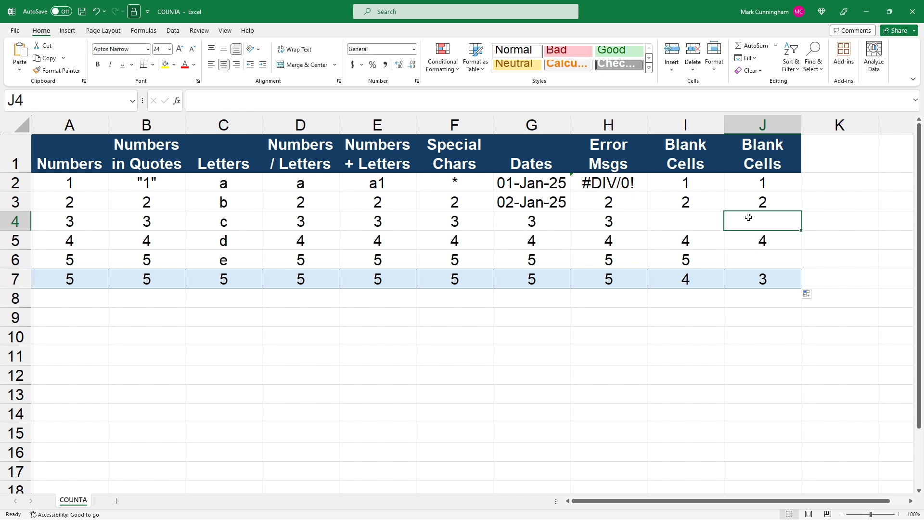
left_click(752, 257)
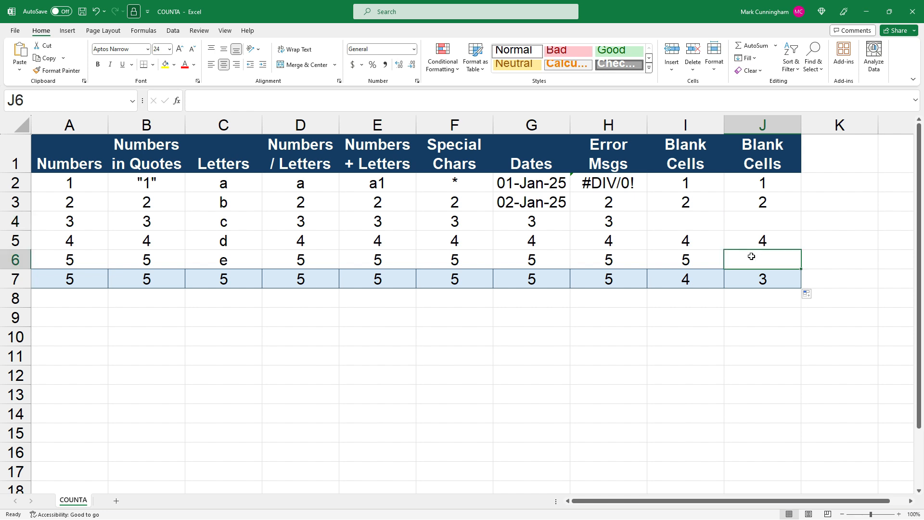
left_click(754, 314)
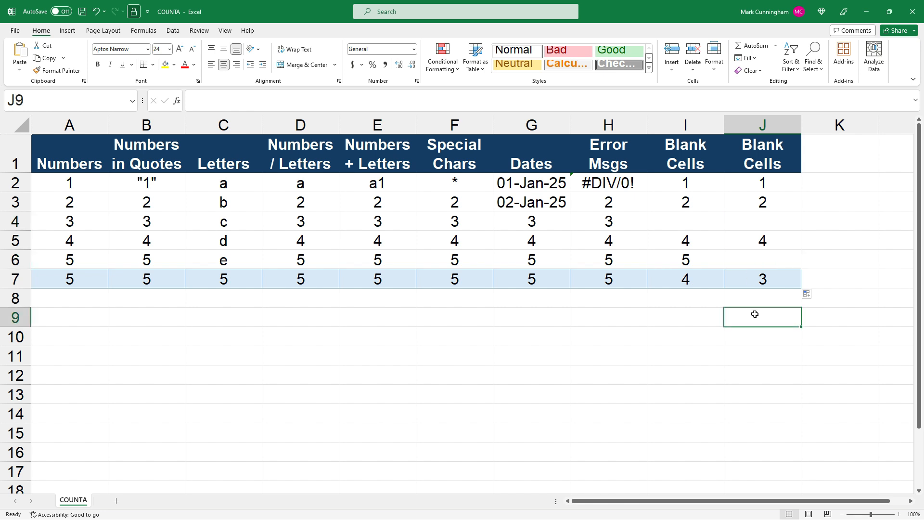